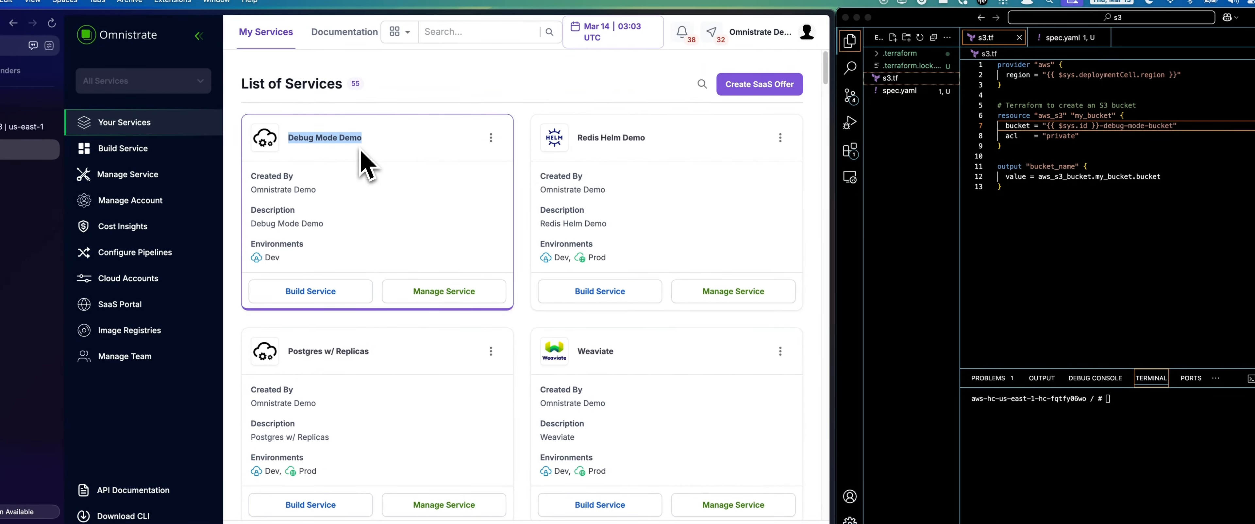
left_click(1076, 136)
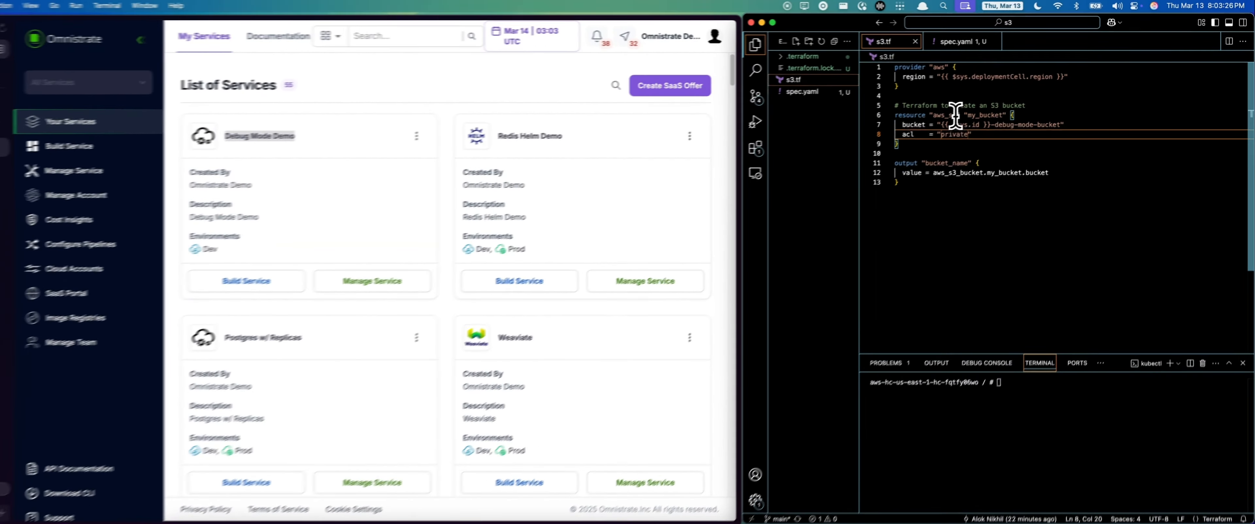
left_click(982, 105)
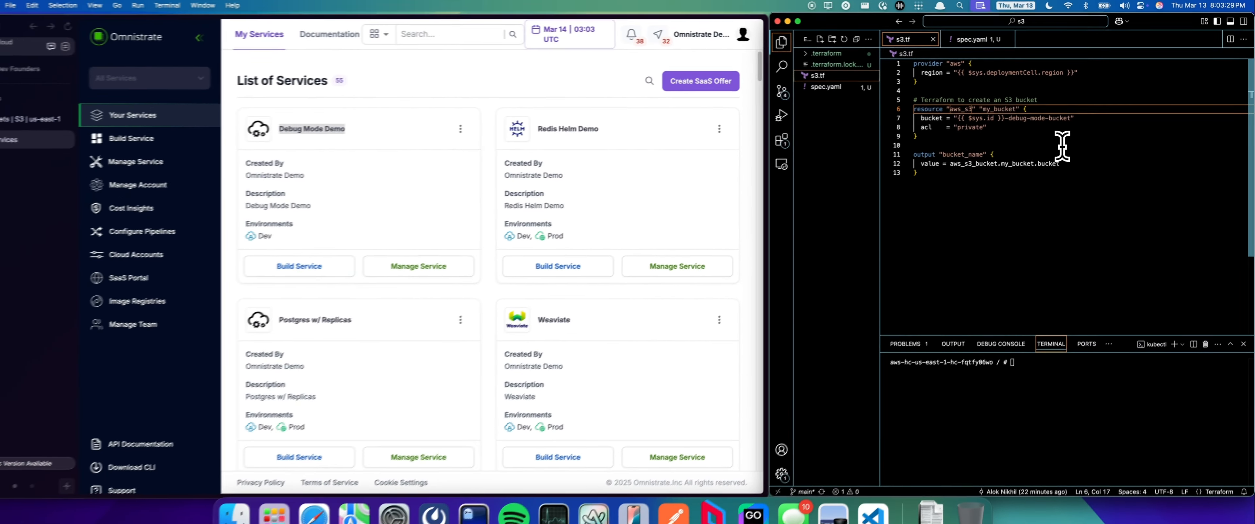
type("_bucket")
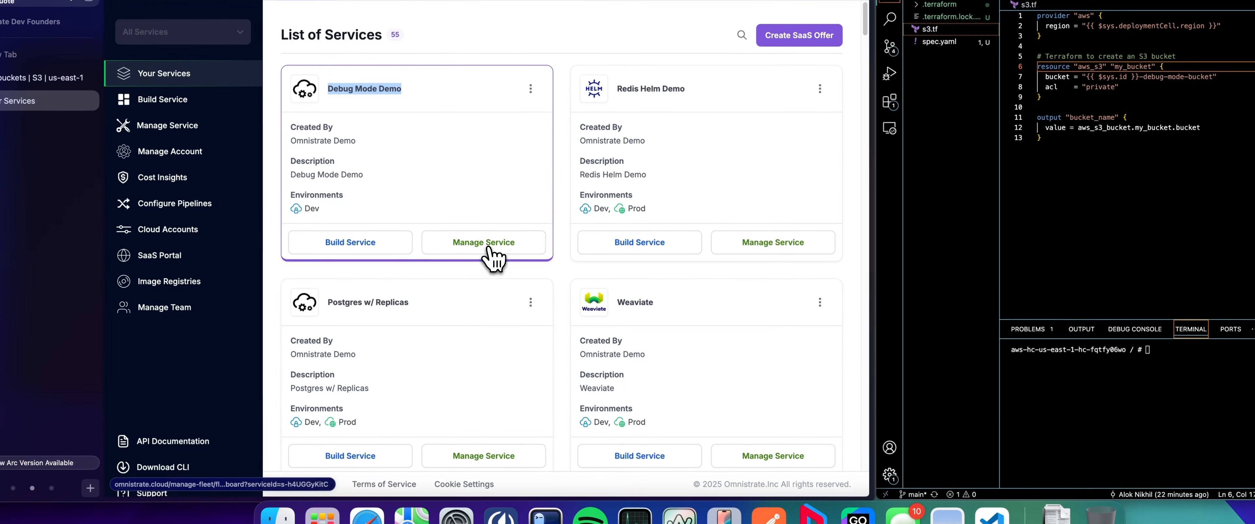
Step: Create a new s3 resource instance for the Debug Mode Demo service in the Dev environment
left_click(488, 250)
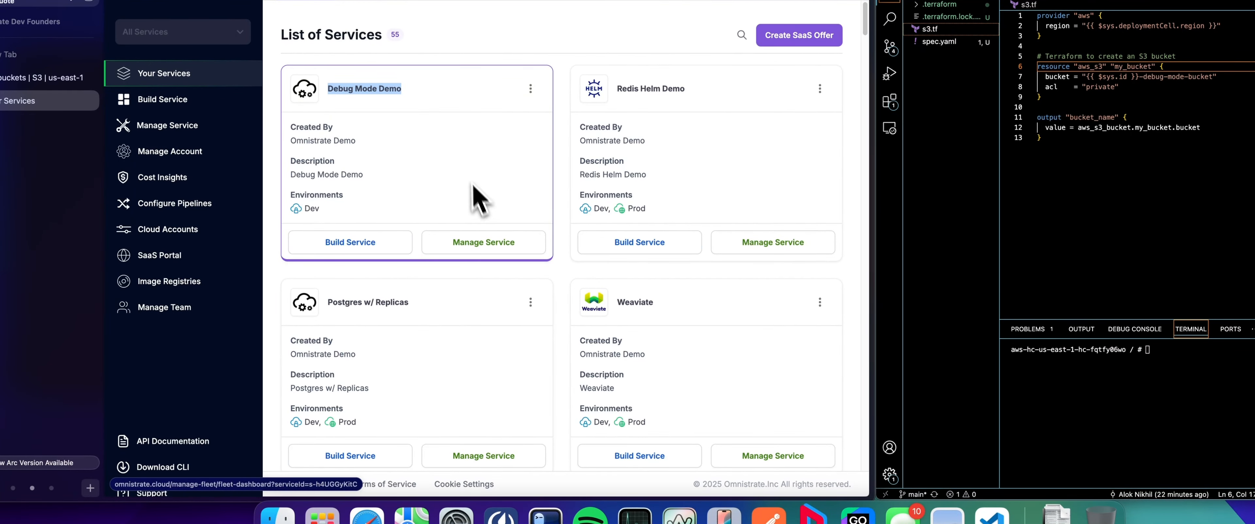
left_click(499, 249)
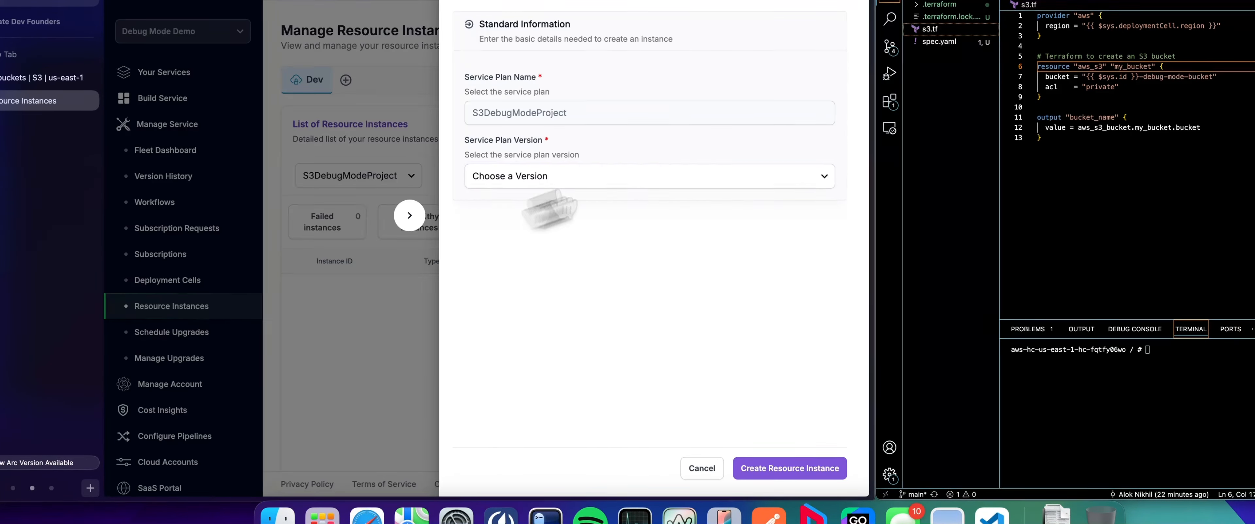
left_click(533, 244)
left_click(532, 426)
left_click(813, 468)
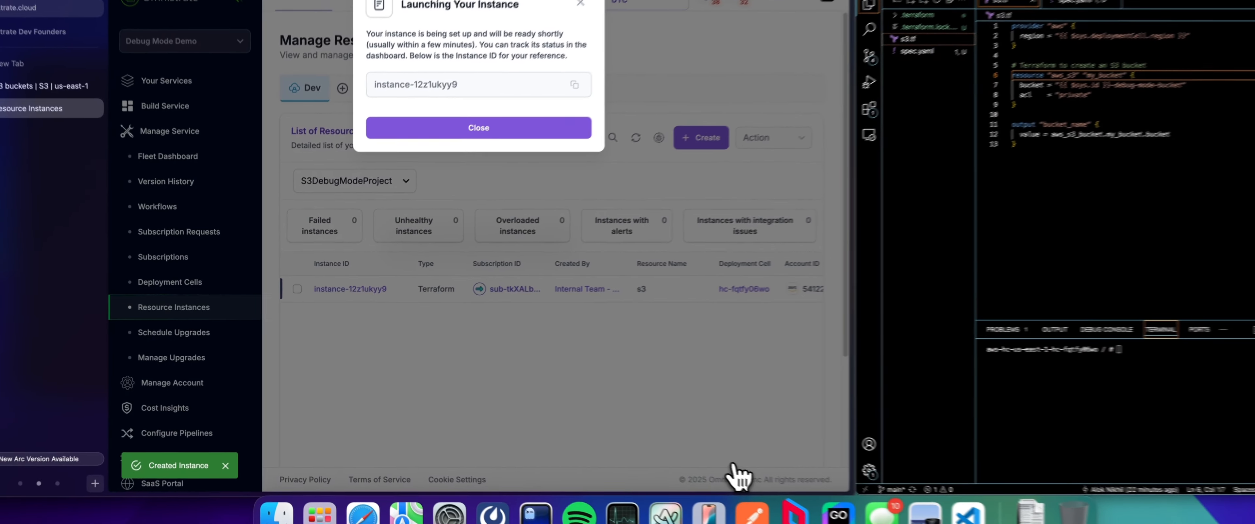
left_click(479, 128)
Step: Open the provisioning workflow of the new resource instance from its instance details
left_click(347, 289)
left_click(360, 76)
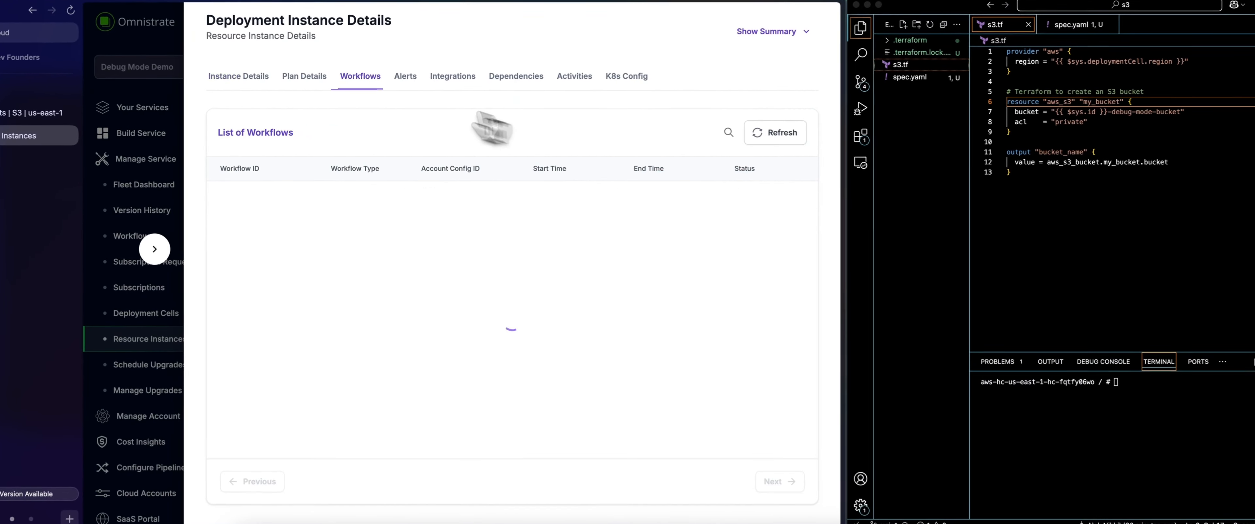
left_click(253, 194)
left_click(493, 241)
Step: Refresh the provisioning workflow and examine the ApplyTerraform event message, including the aws_s3 resource type and provider wording
left_click(768, 149)
left_click(326, 292)
left_click(773, 150)
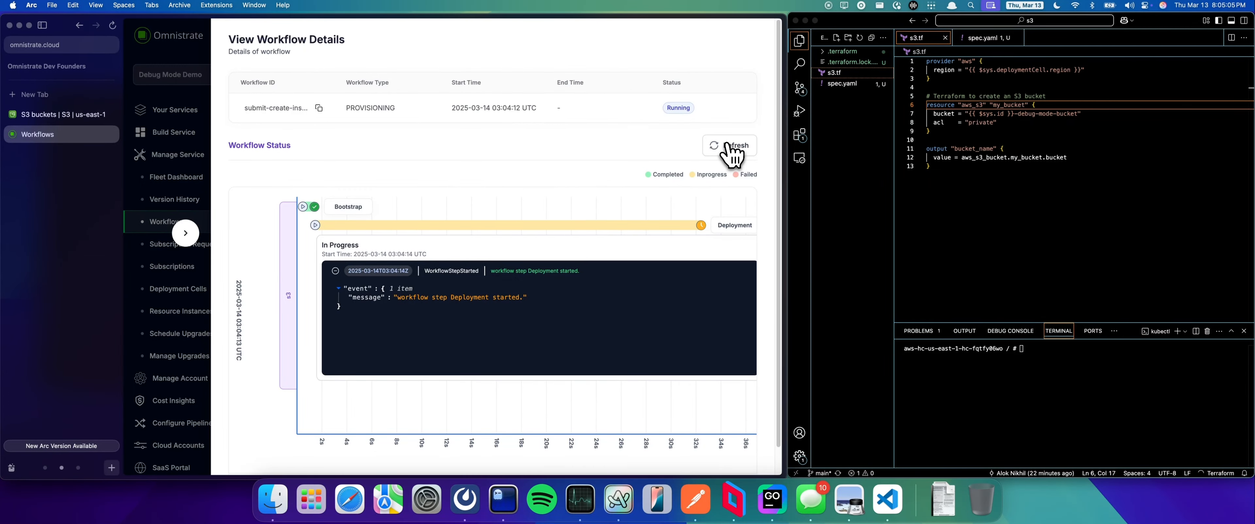
left_click(728, 146)
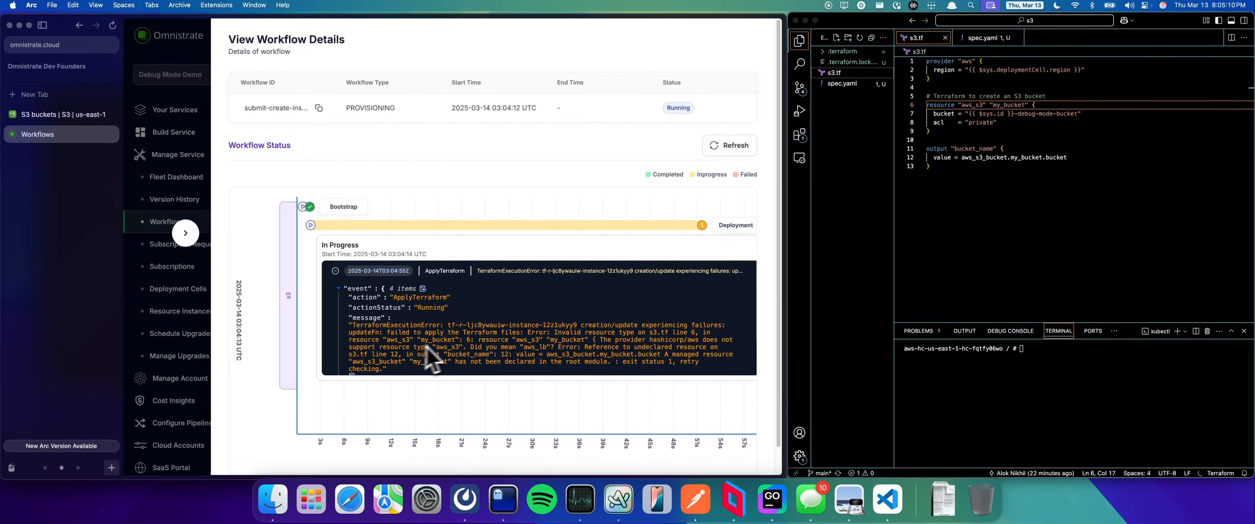
left_click_drag(382, 340, 414, 340)
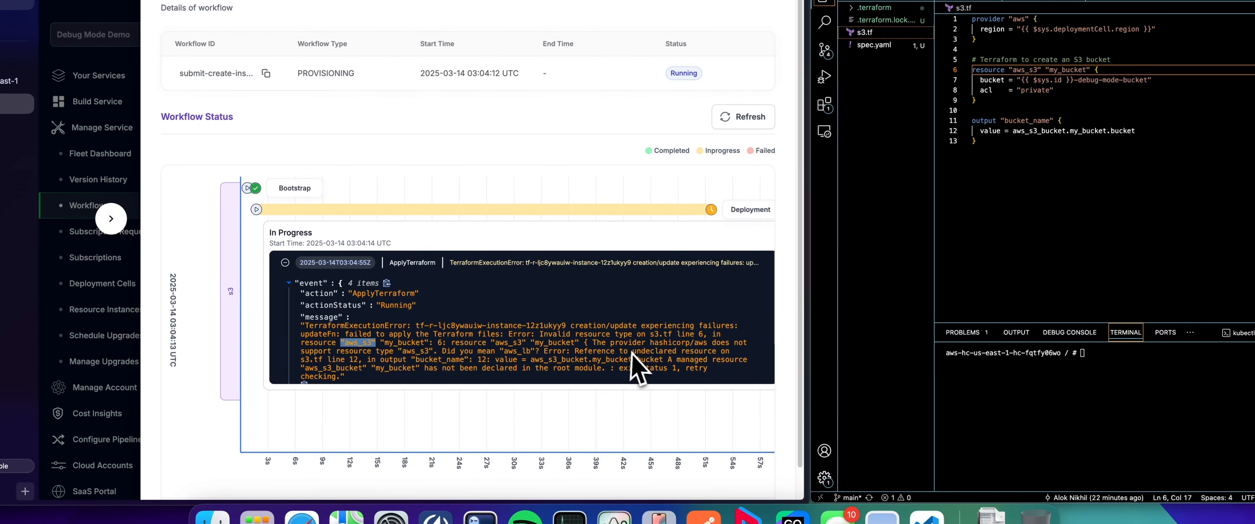
left_click_drag(652, 344, 706, 344)
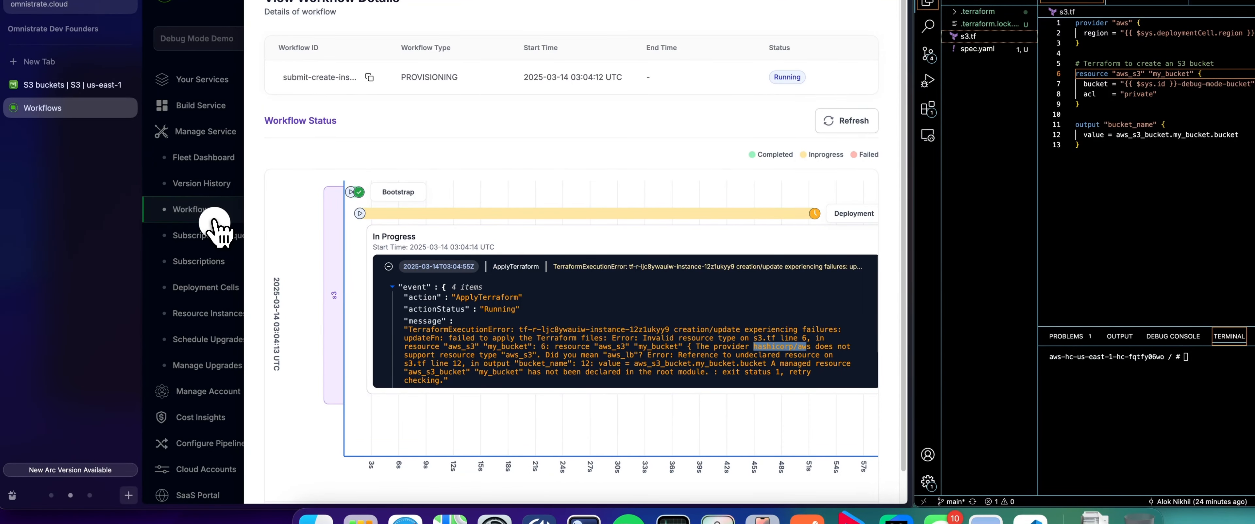
Step: Return to the resource instances list and open the debugging documentation linked in the deployment issues help
left_click(214, 220)
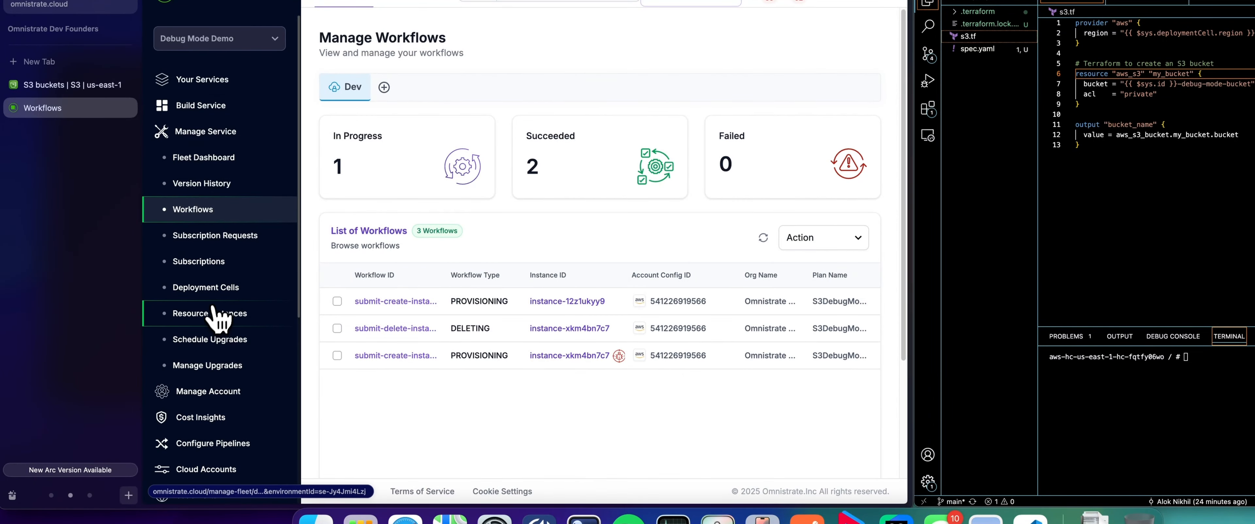
left_click(215, 322)
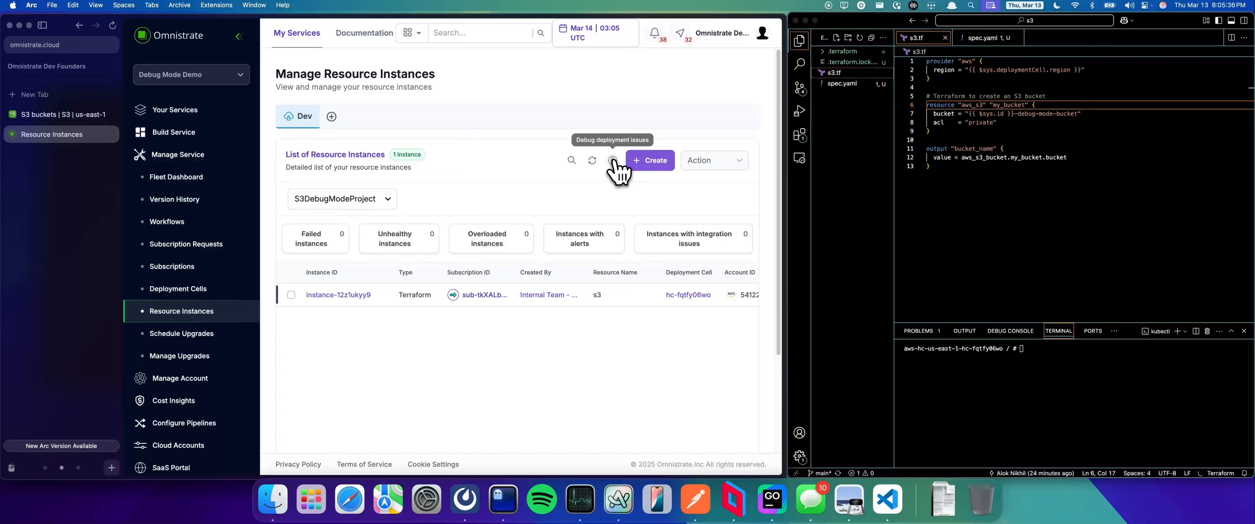
left_click(613, 161)
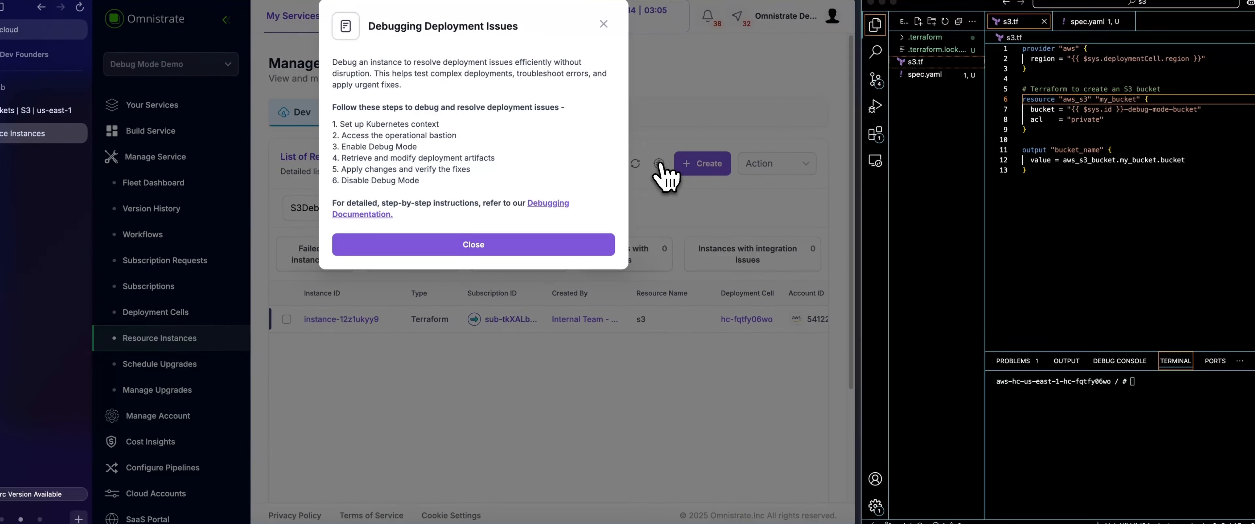
left_click(533, 205)
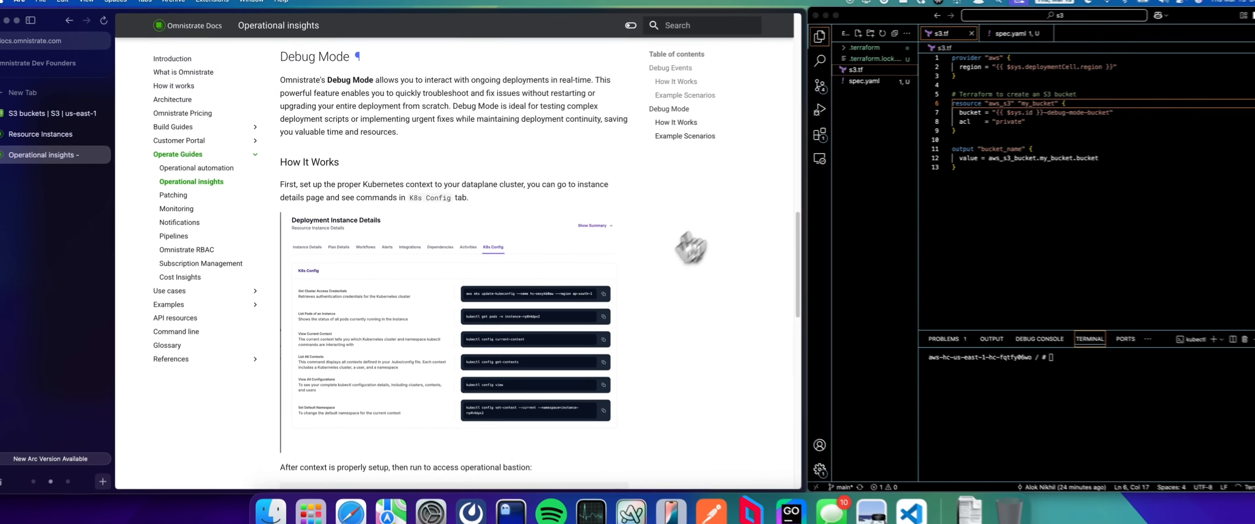
Step: Review the Debug Mode documentation's commands for accessing the operational bastion and enabling debug mode
scroll(665, 322, "down", 5)
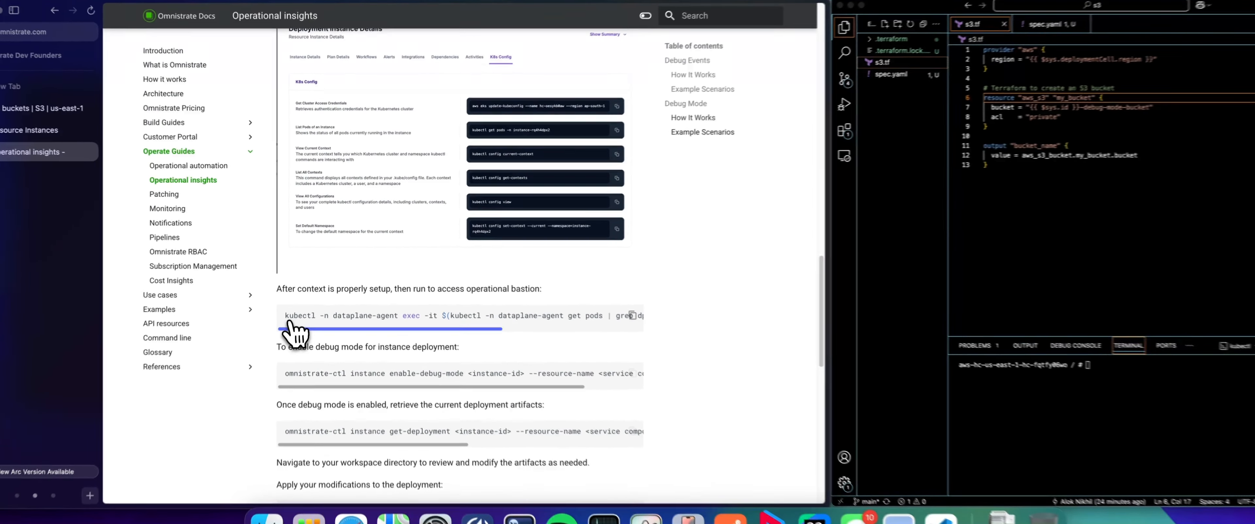
left_click_drag(291, 330, 700, 356)
scroll(723, 300, "up", 3)
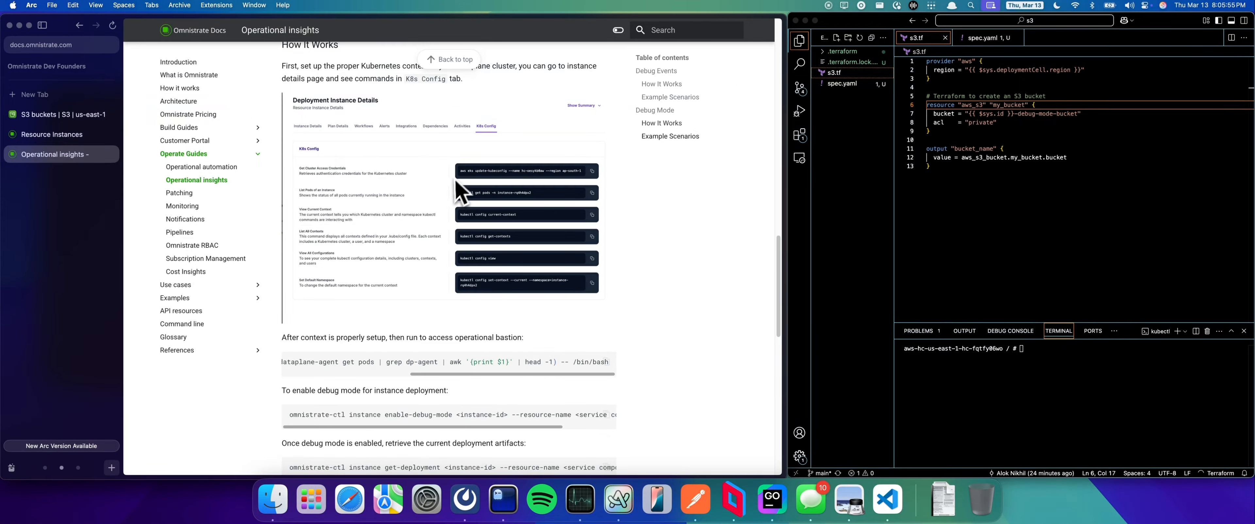
Step: Dismiss the debugging help on the resource instances page and open the new instance's K8s Config commands
left_click(68, 135)
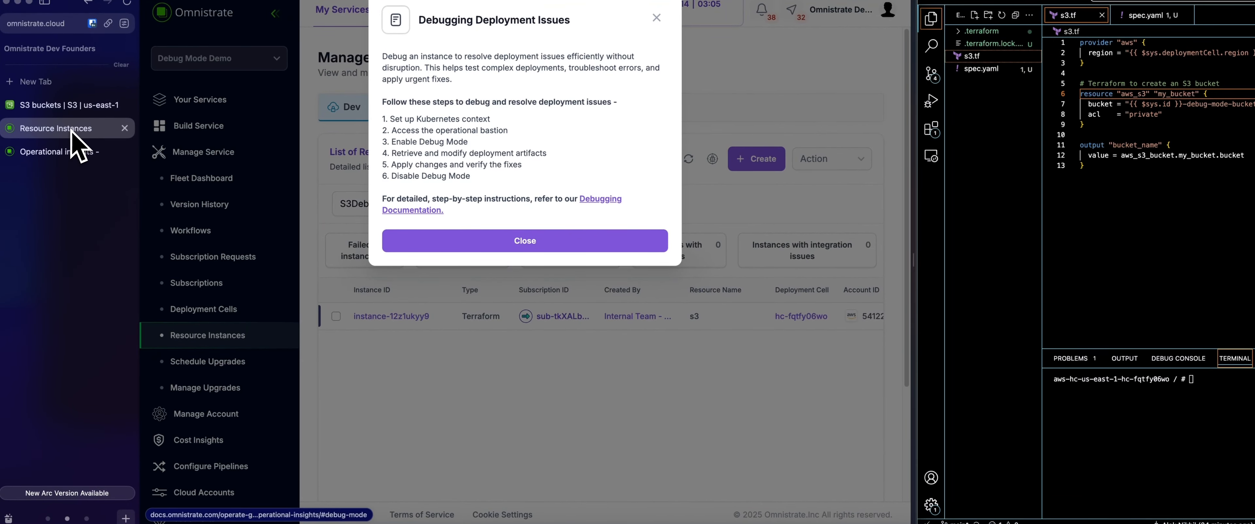
left_click(475, 243)
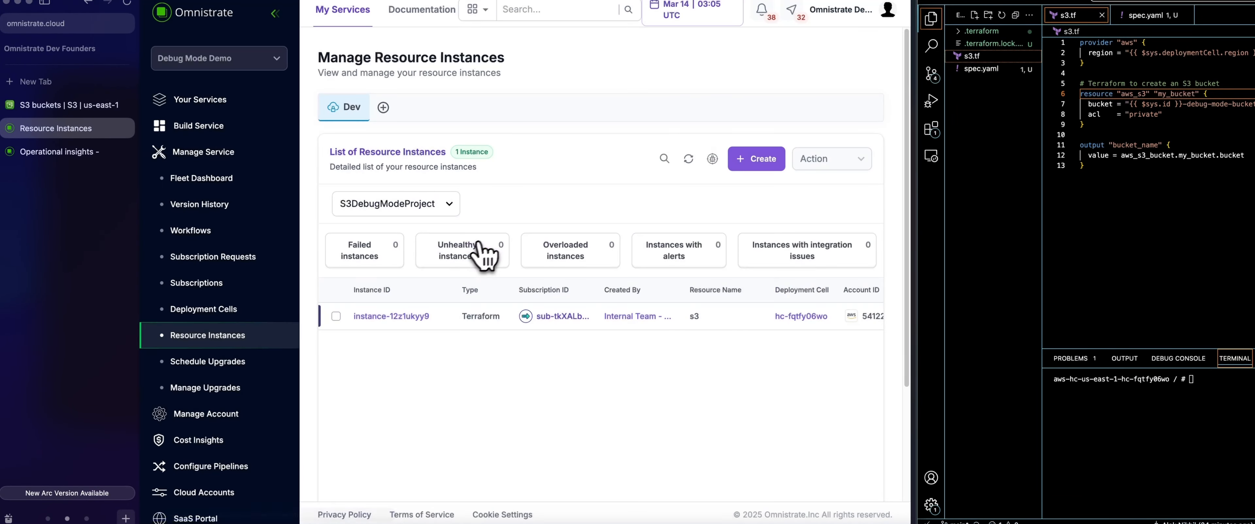
left_click(388, 317)
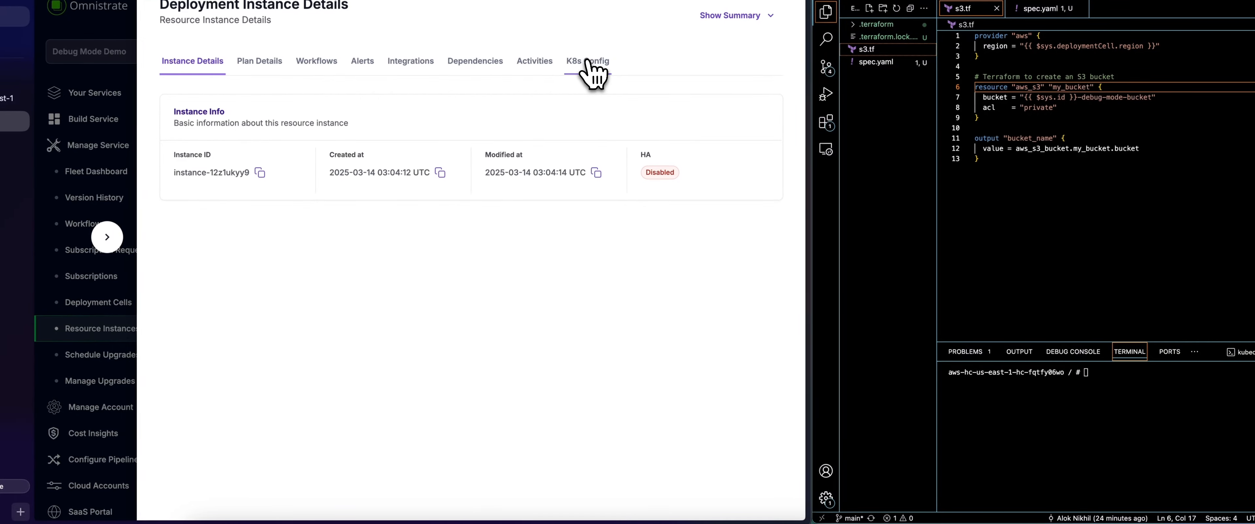
left_click(588, 61)
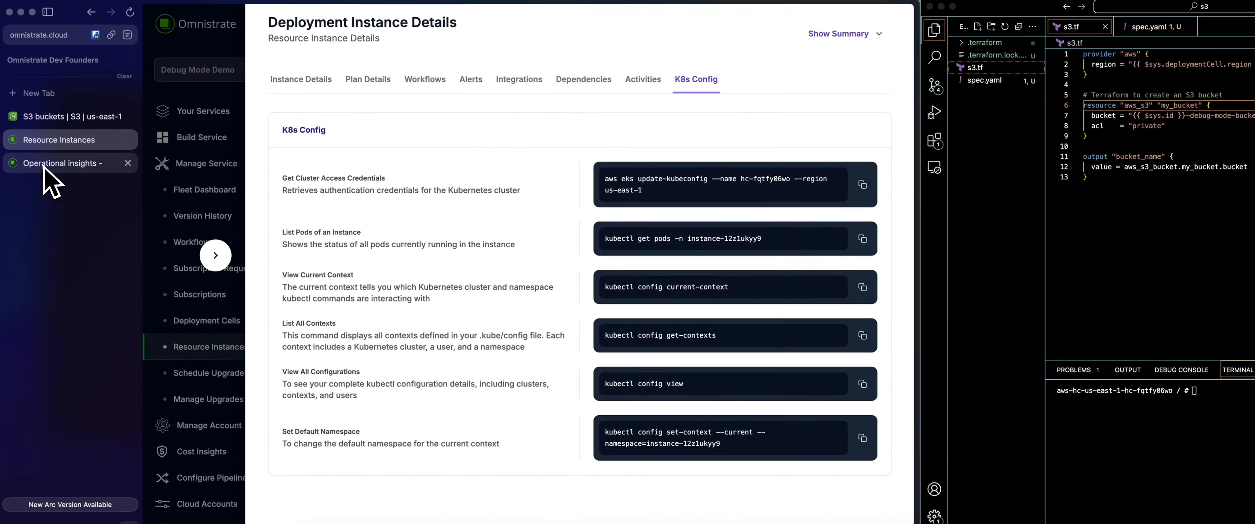
Step: Copy the documented kubectl command for accessing the operational bastion and run it in the terminal
left_click(44, 146)
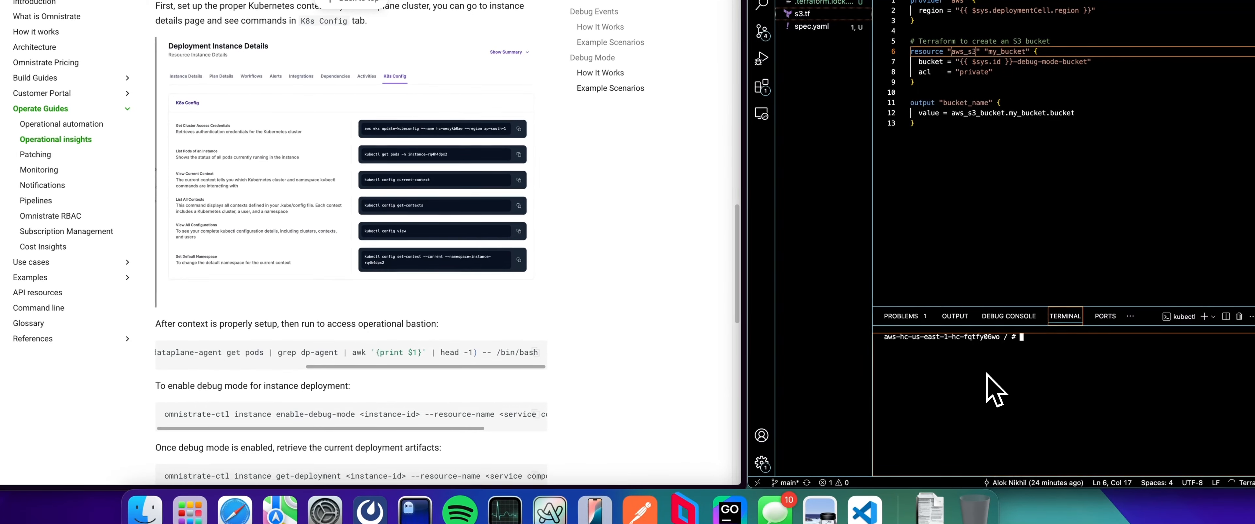
left_click(536, 355)
left_click(535, 352)
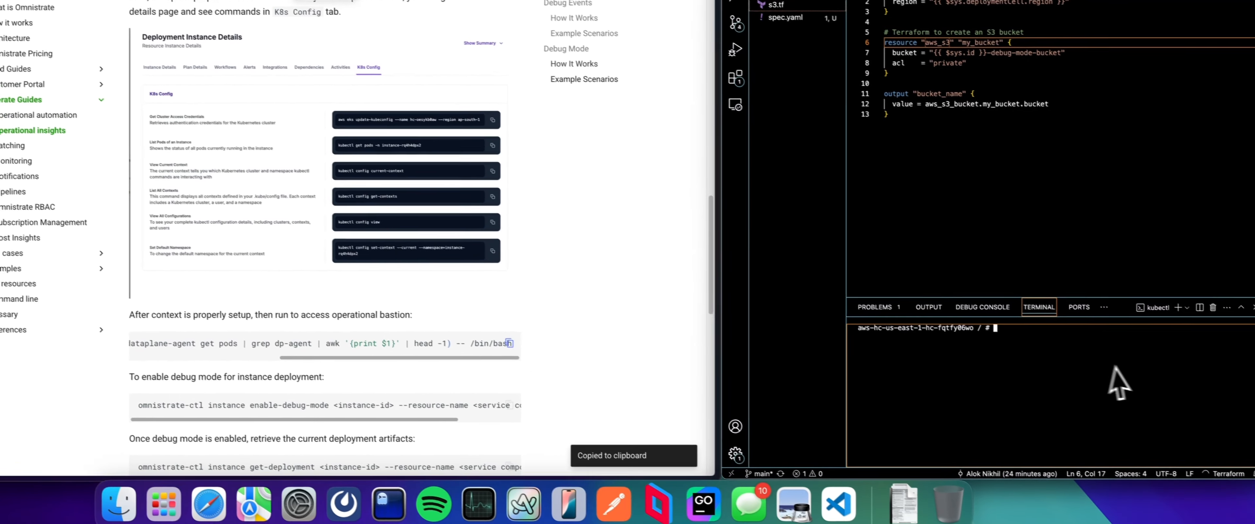
key("super+v")
key("Return")
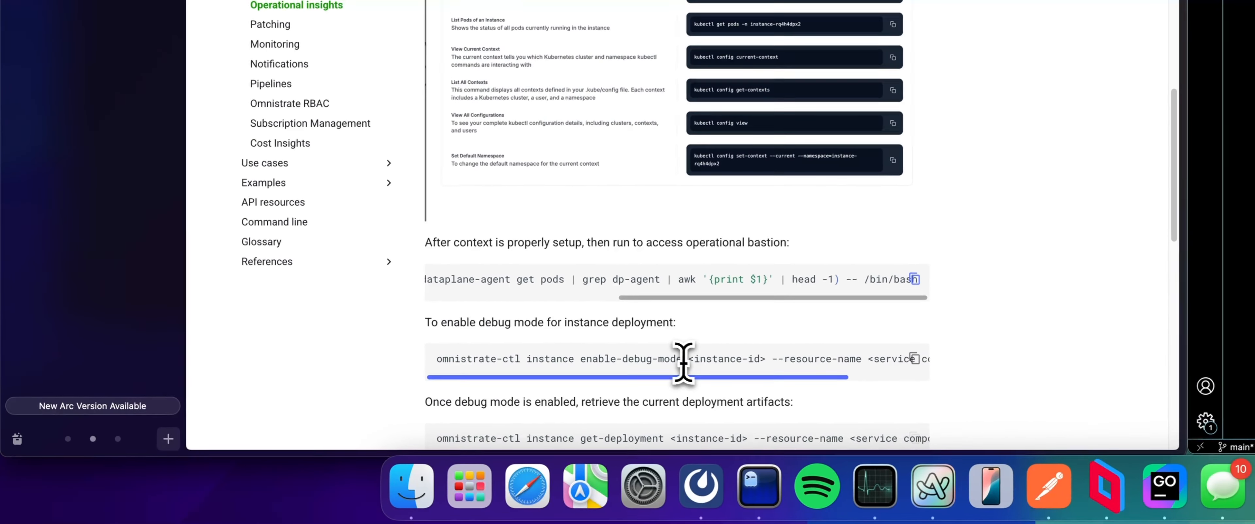
Step: Enter omnistrate-ctl instance enable-debug-mode in the bastion terminal, followed by the instance ID instance-12z1ukyy9
left_click_drag(711, 352, 450, 352)
key("super+c")
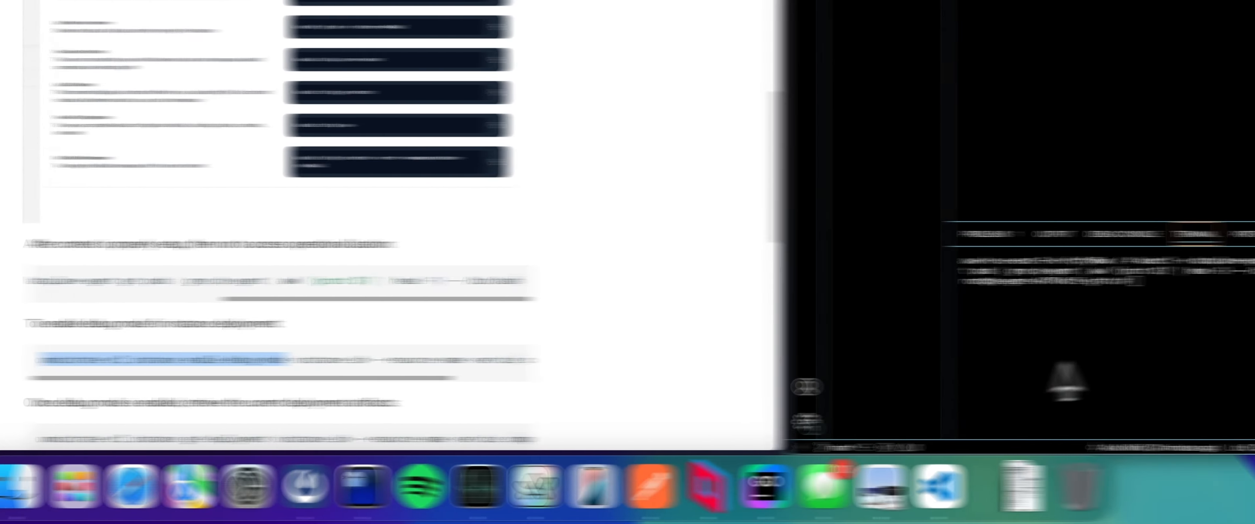
left_click(986, 347)
key("super+v")
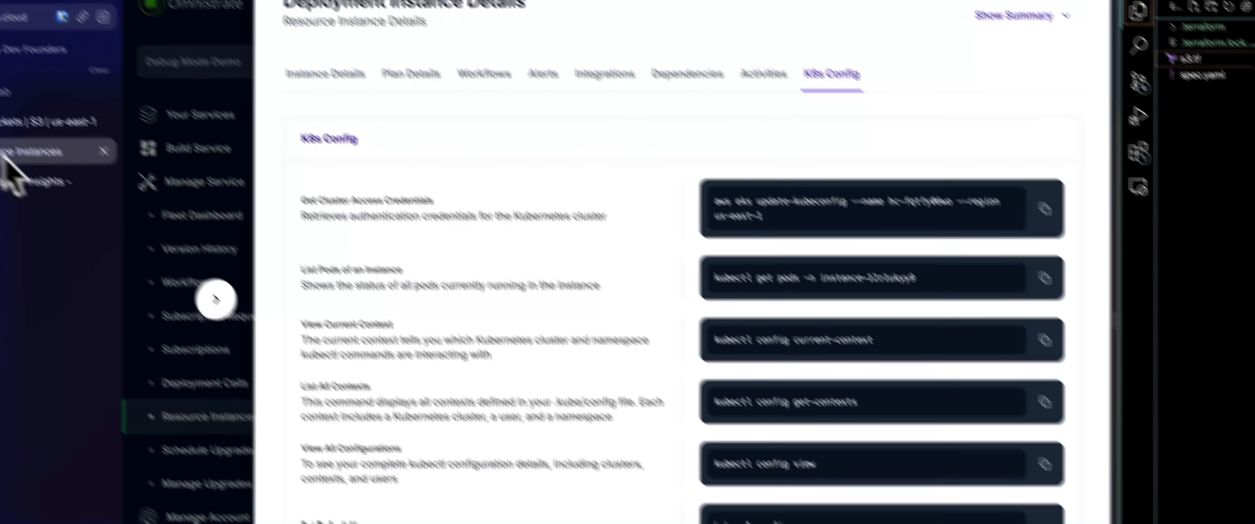
left_click(390, 282)
left_click(1228, 411)
key("super+v")
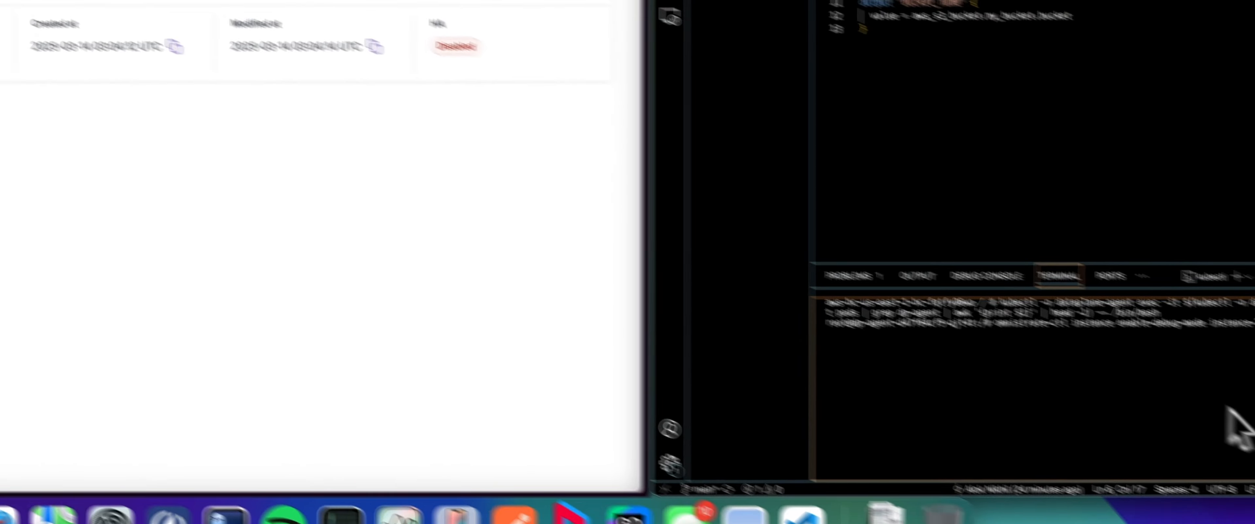
Step: Append --resource-name s3 to the enable-debug-mode command, run it and confirm interrupting the ongoing Terraform operations
left_click(124, 237)
left_click_drag(390, 406, 486, 405)
key("super+c")
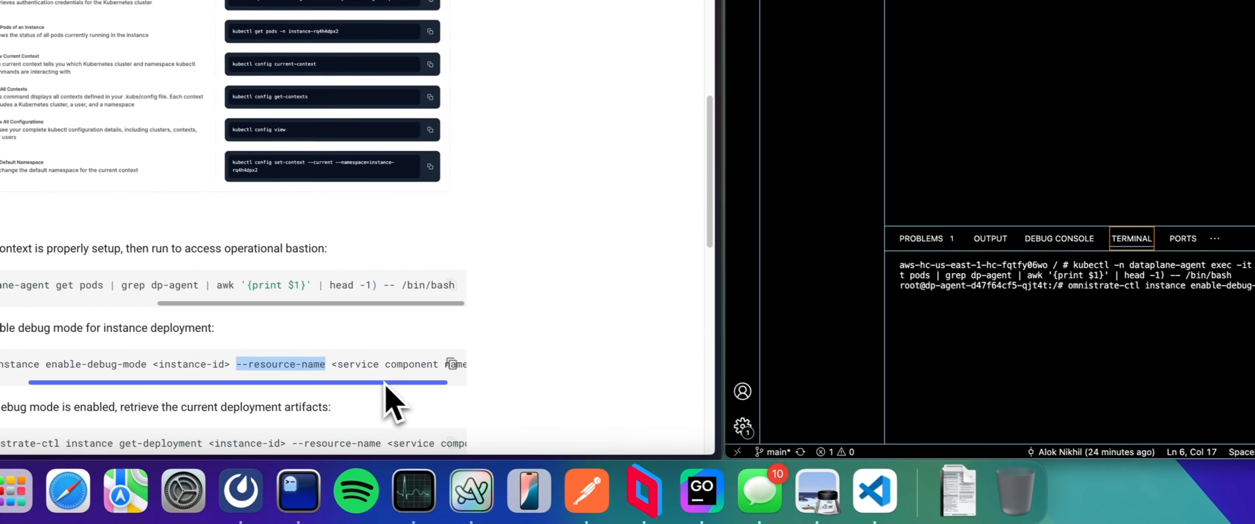
left_click(1245, 348)
key("super+v")
type("s3")
key("Return")
key("Return")
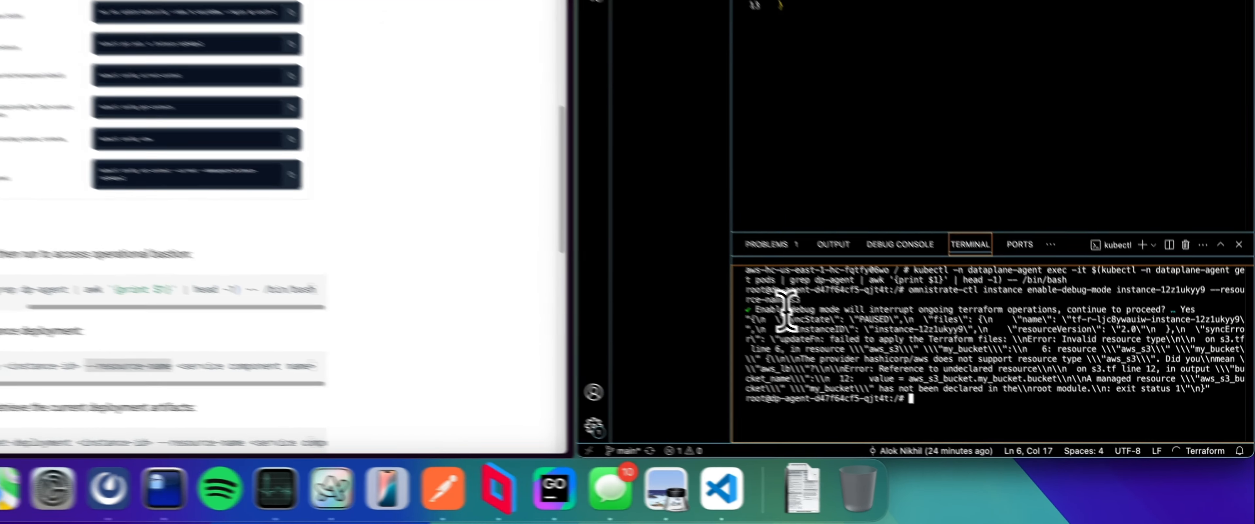
left_click_drag(730, 302, 979, 302)
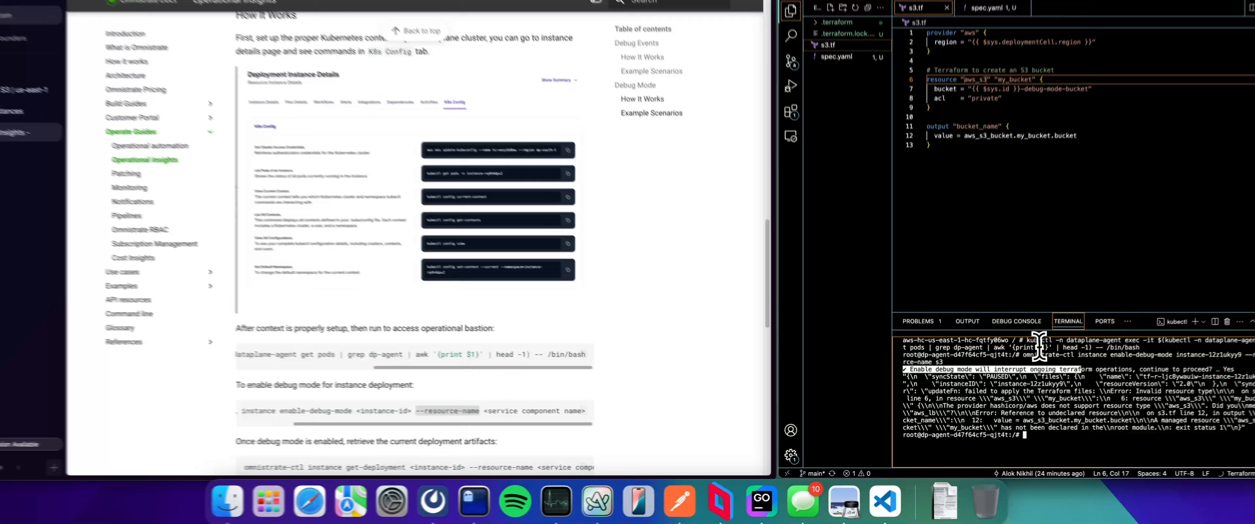
left_click(1043, 390)
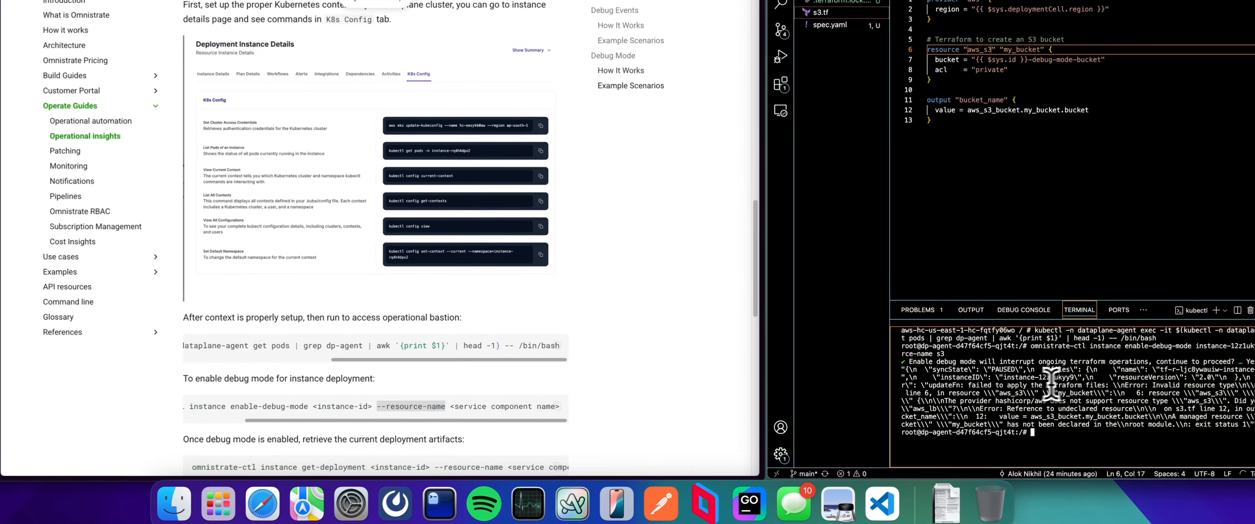
Step: Copy the documented omnistrate-ctl get-deployment command for retrieving the current deployment artifacts and paste it at the bastion terminal prompt
scroll(619, 381, "down", 1)
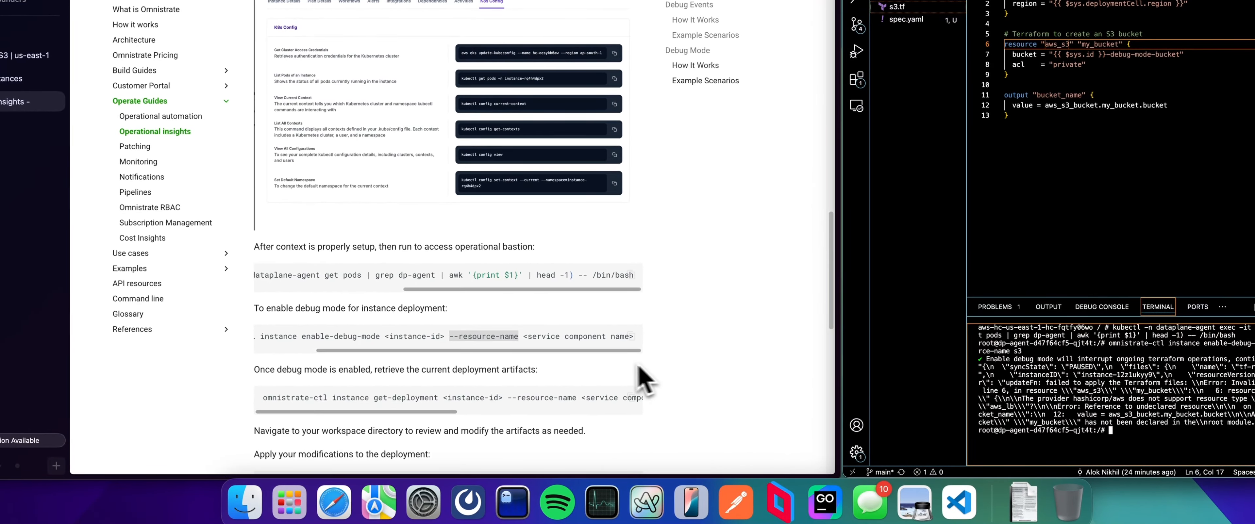
scroll(644, 376, "down", 2)
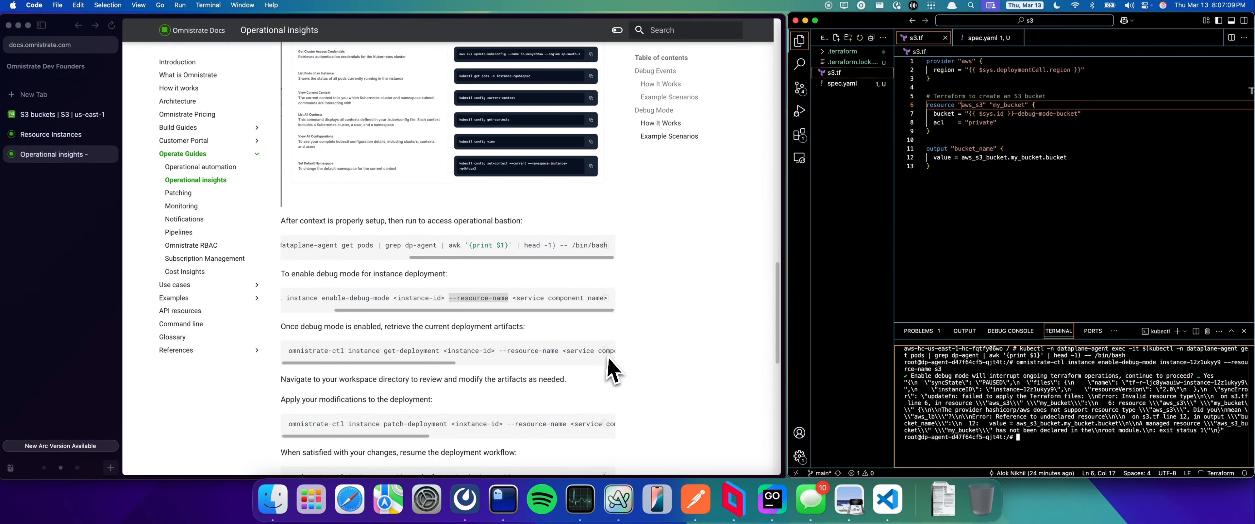
left_click(607, 352)
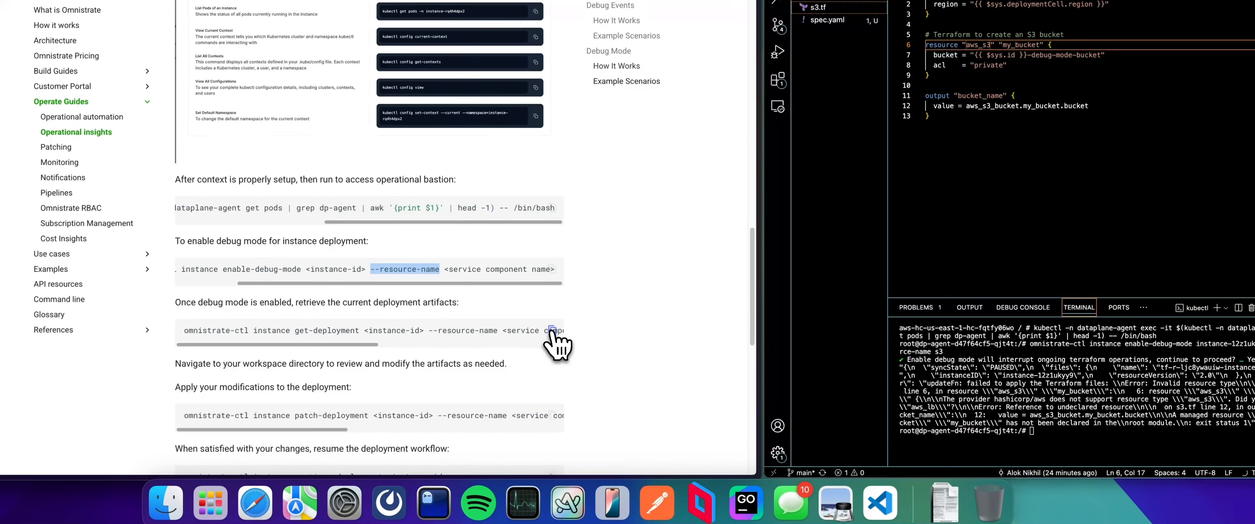
left_click(552, 331)
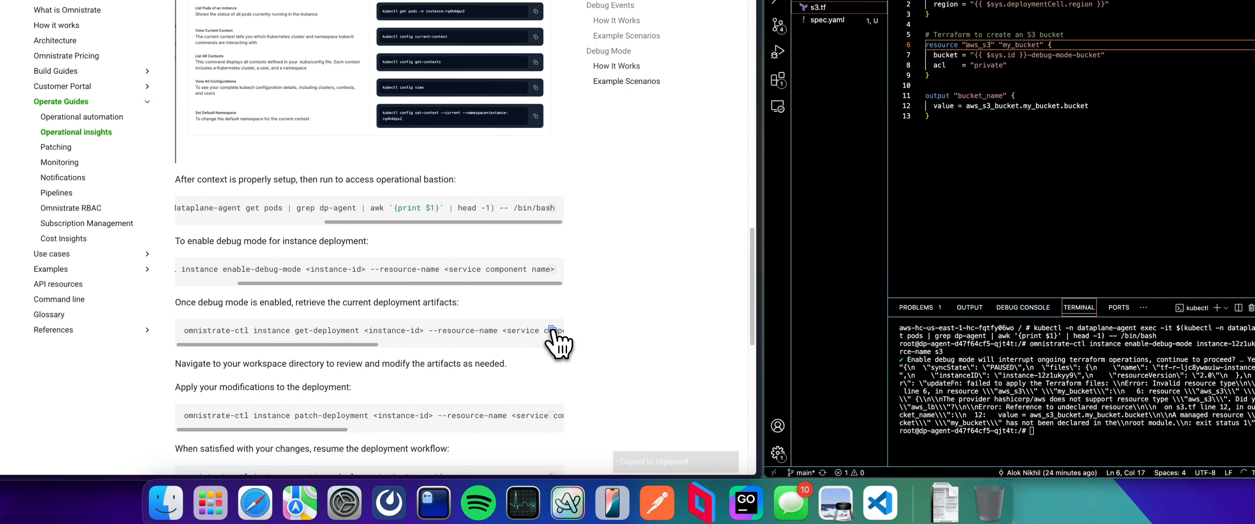
left_click(965, 379)
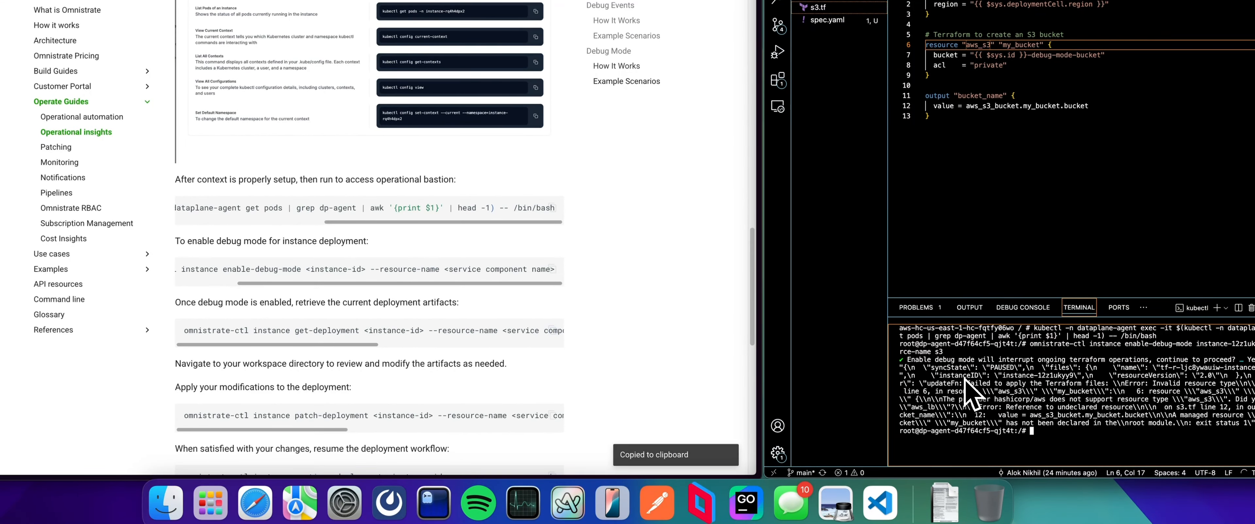
key("super+v")
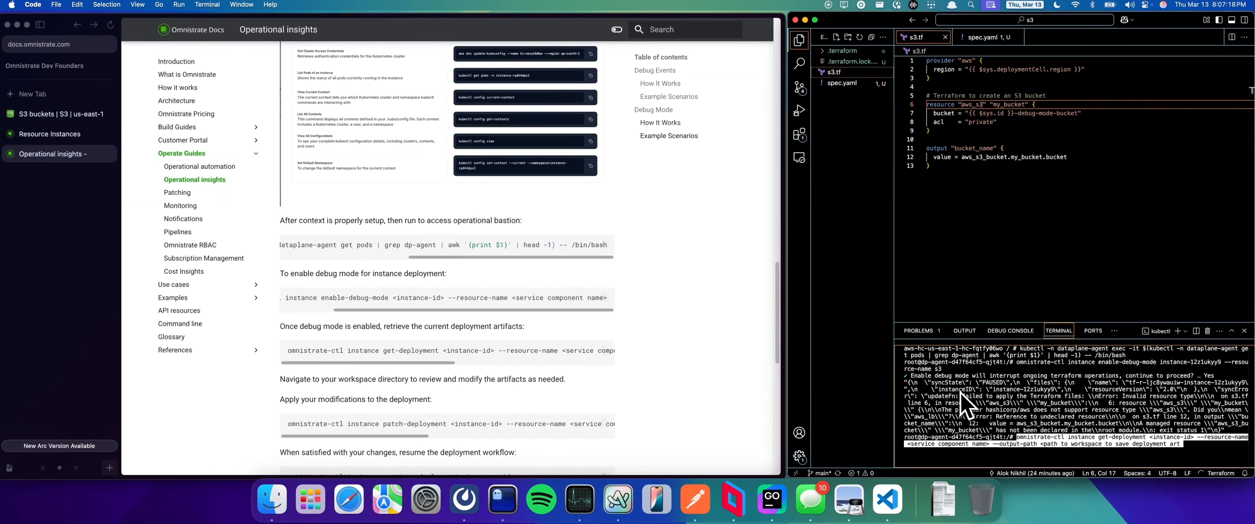
Step: Complete the get-deployment command with instance-12z1ukyy9, --resource-name s3 and --output-path /tmp/s3/a, and run it
key("alt+BackSpace")
key("alt+BackSpace")
key("BackSpace")
key("BackSpace")
key("BackSpace")
key("BackSpace")
key("BackSpace")
key("BackSpace")
key("BackSpace")
key("BackSpace")
key("BackSpace")
key("BackSpace")
key("BackSpace")
key("BackSpace")
key("BackSpace")
key("BackSpace")
key("BackSpace")
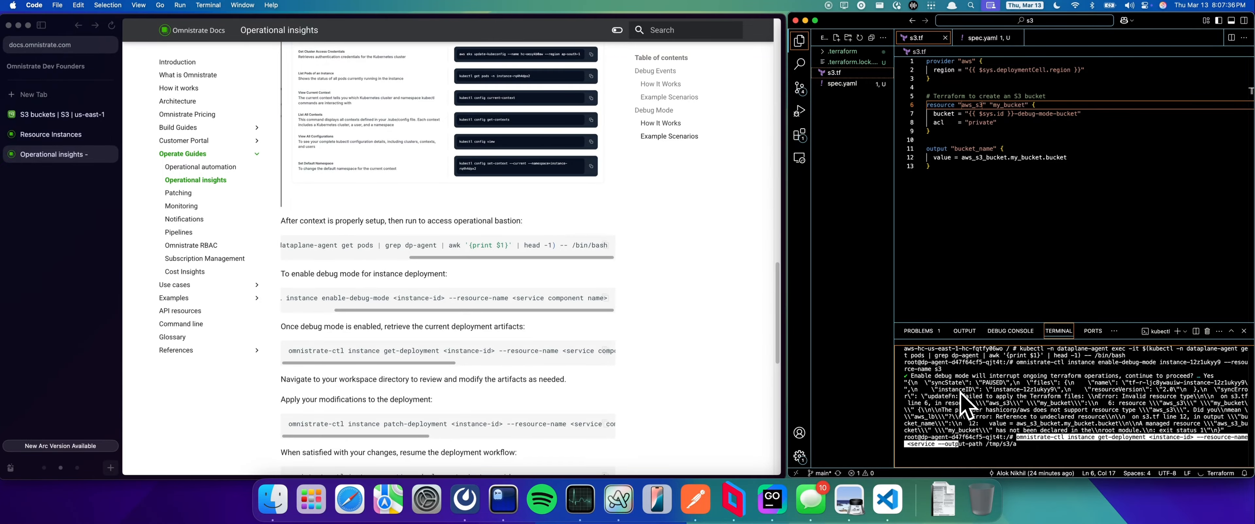
key("Left")
key("Left")
key("Left")
key("Left")
key("Left")
key("Left")
key("Left")
key("Left")
key("Left")
key("Left")
key("Left")
key("Left")
key("Left")
key("Left")
key("Left")
key("Left")
key("Left")
key("Left")
key("Left")
type("instance-12z1ukyy9")
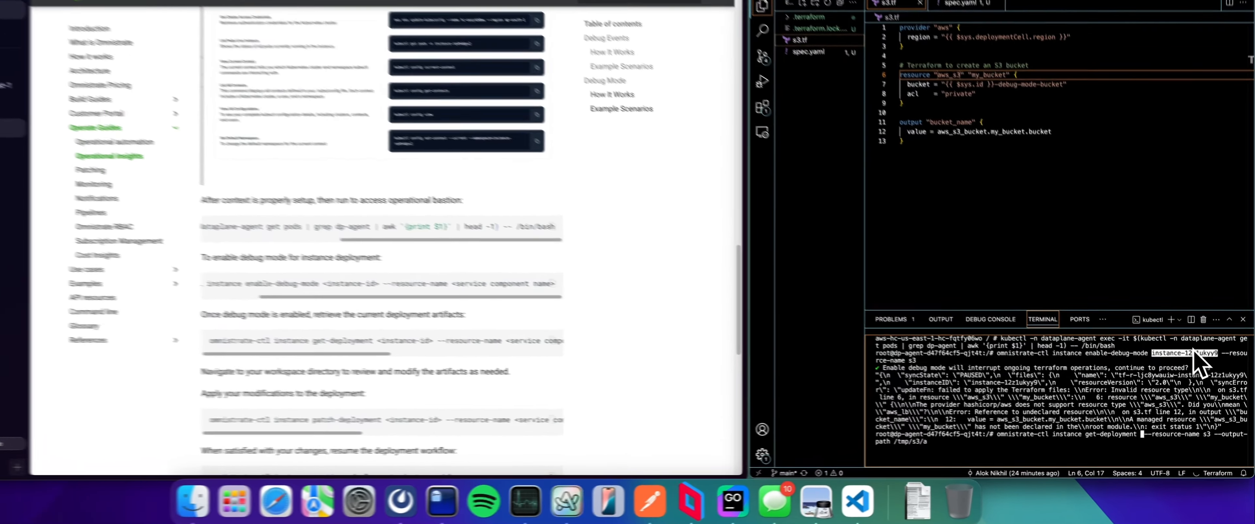
key("Return")
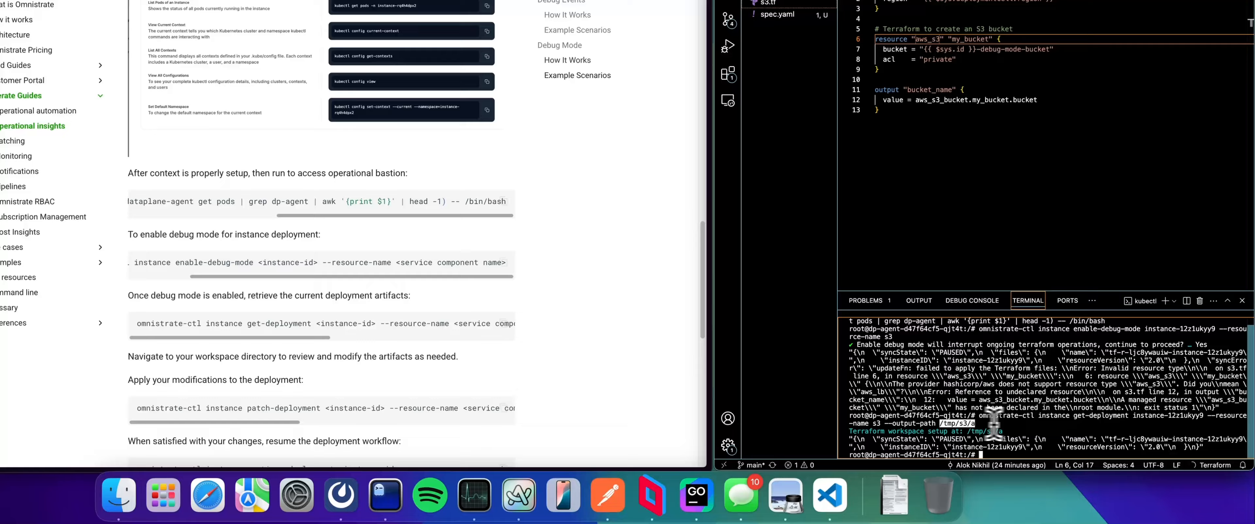
Step: Change to the /tmp/s3/a workspace directory and list its files with ls -lrt
type("cd ")
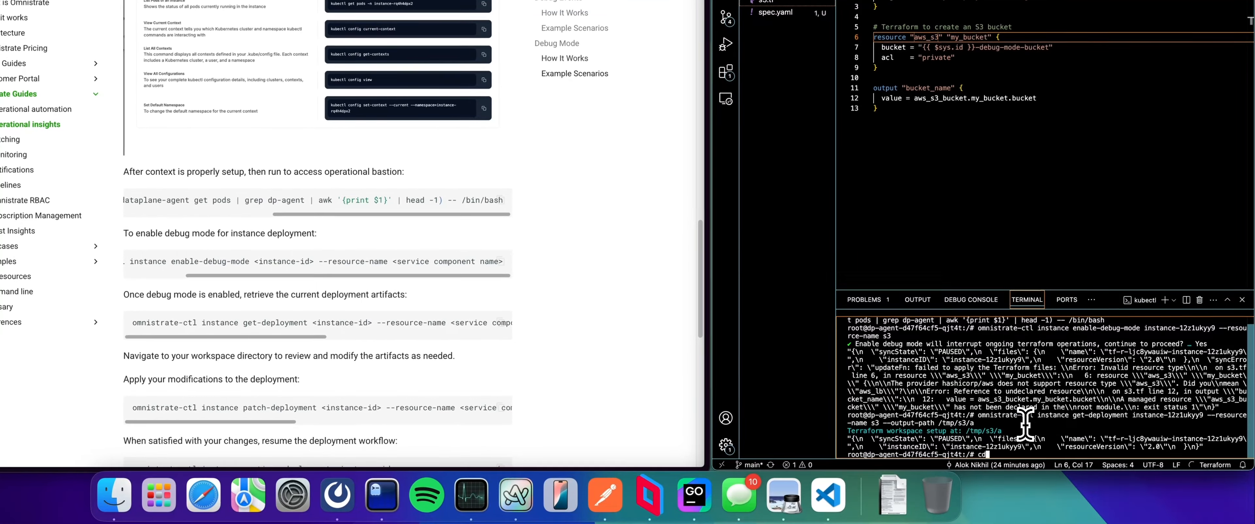
type("/tmp/s3/a")
key("Return")
type("ls -l")
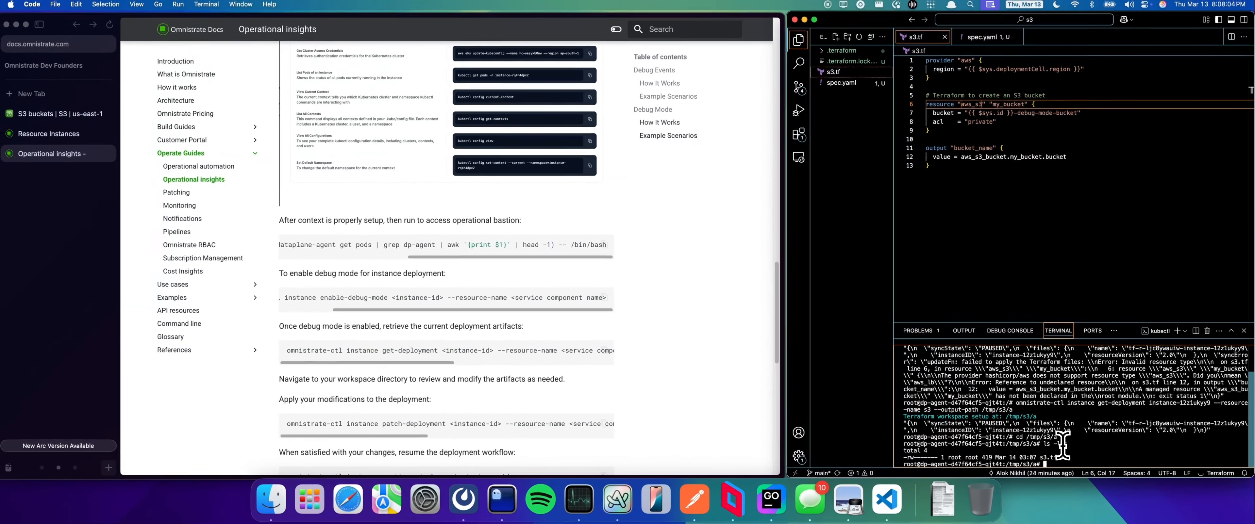
key("Return")
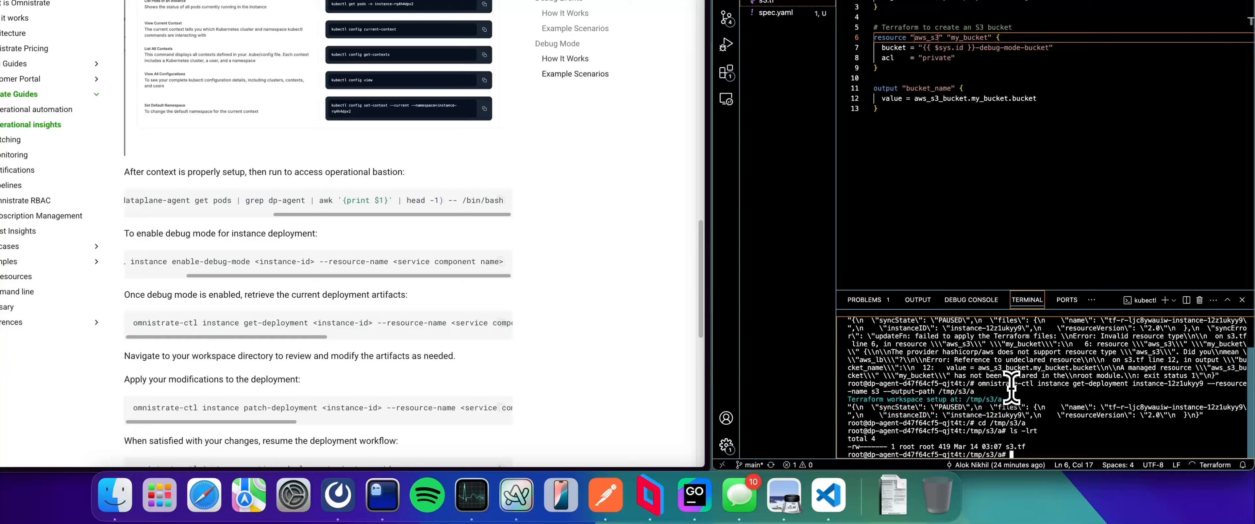
Step: Open the retrieved s3.tf file in vim from the workspace directory
type("vim s3")
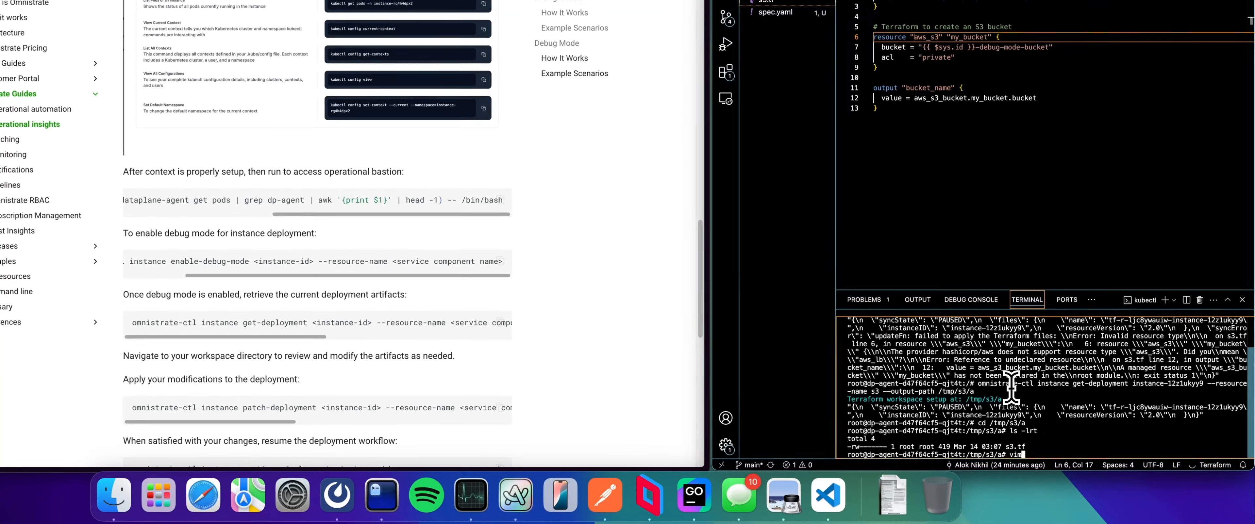
type(".tf")
key("Return")
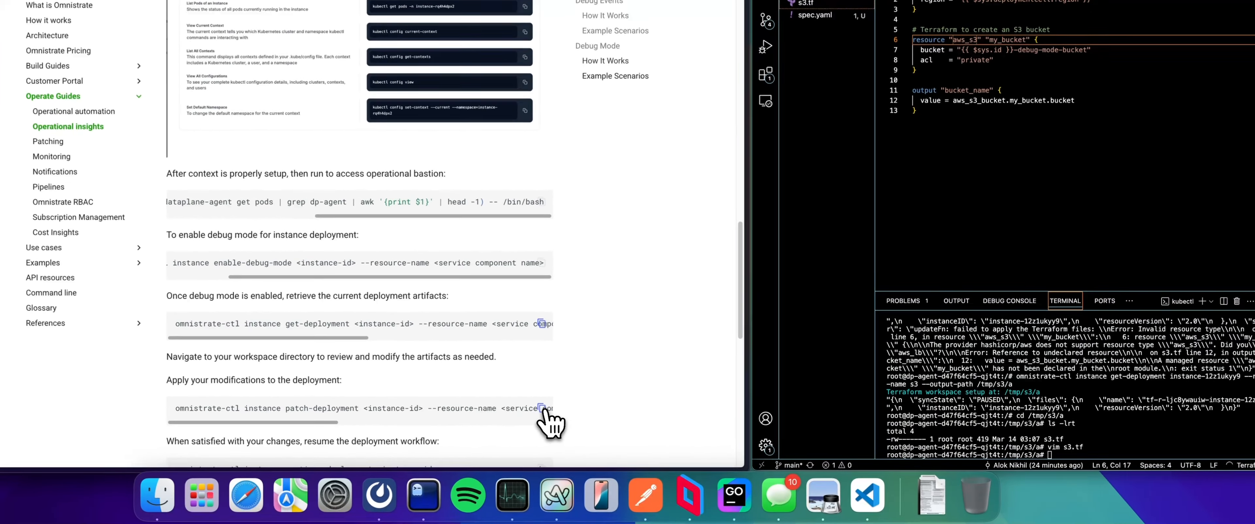
Step: Copy the documented patch-deployment command and run it for instance-12z1ukyy9 with --resource-name s3, --deployment-action apply and --patch-files /tmp/s3/a
left_click(541, 408)
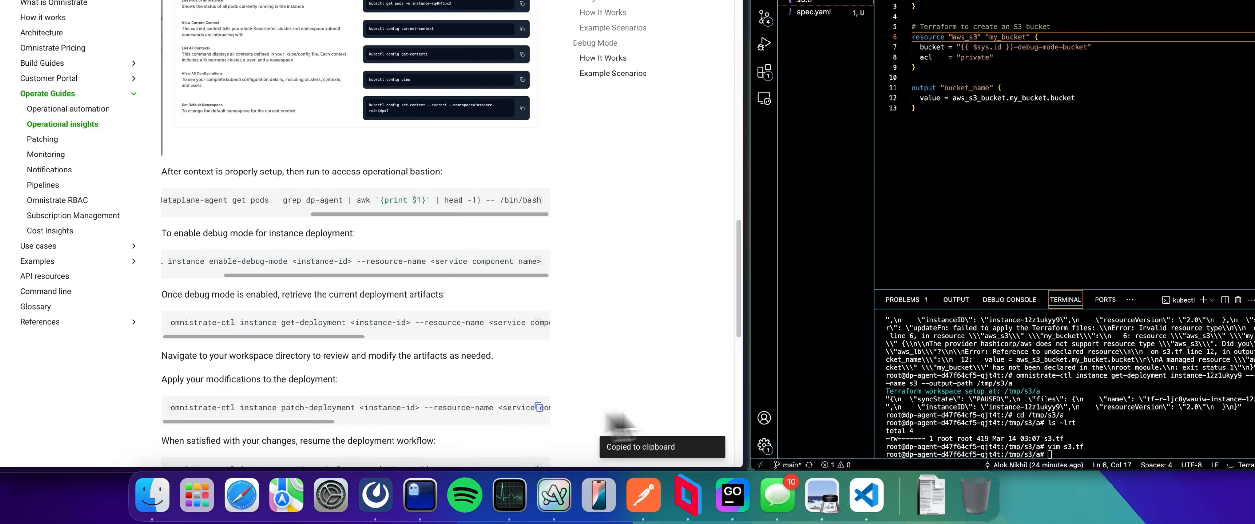
key("super+v")
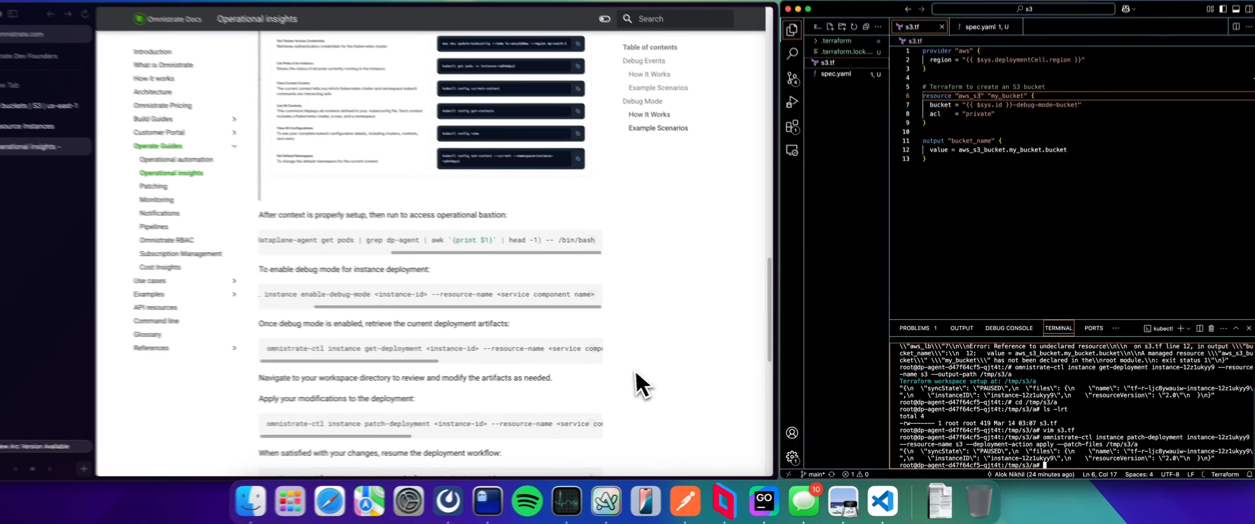
Step: Copy the documented continue-deployment command for resuming the deployment workflow and paste it at the bastion terminal prompt
scroll(692, 412, "down", 5)
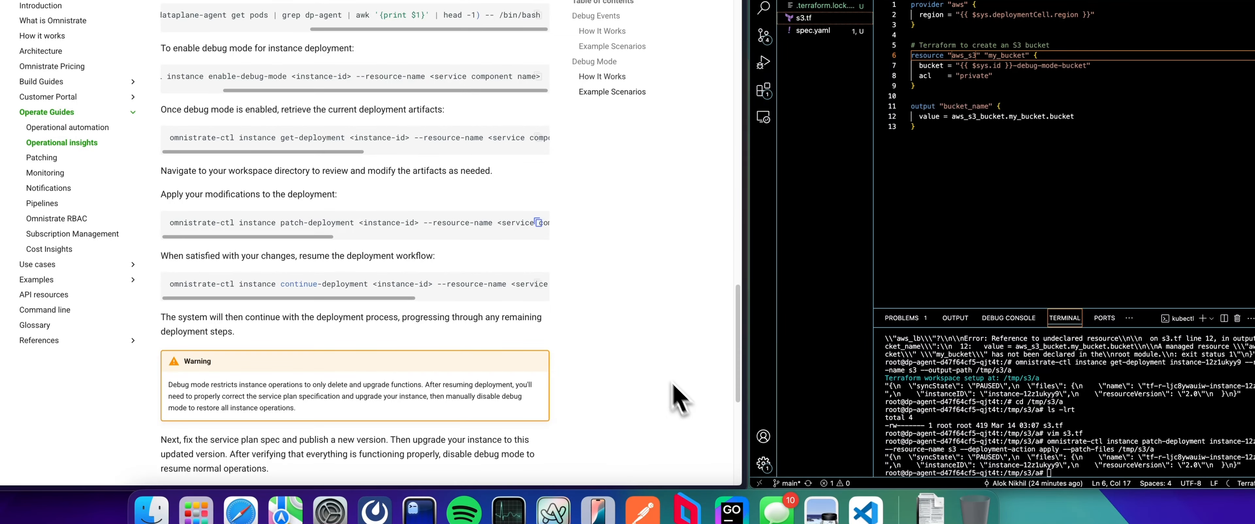
left_click(539, 284)
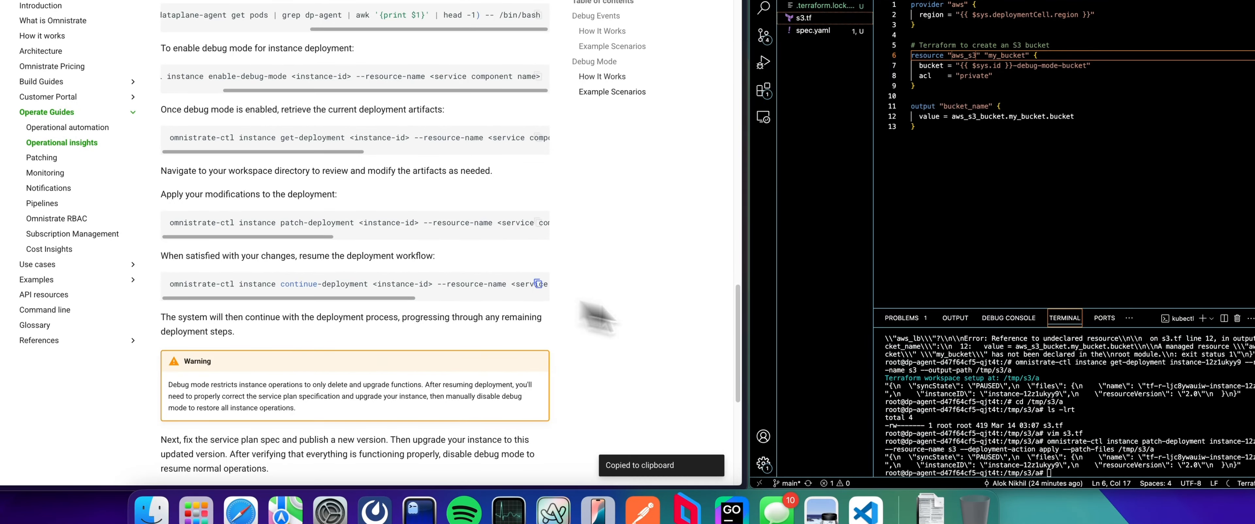
left_click(1055, 405)
key("super+v")
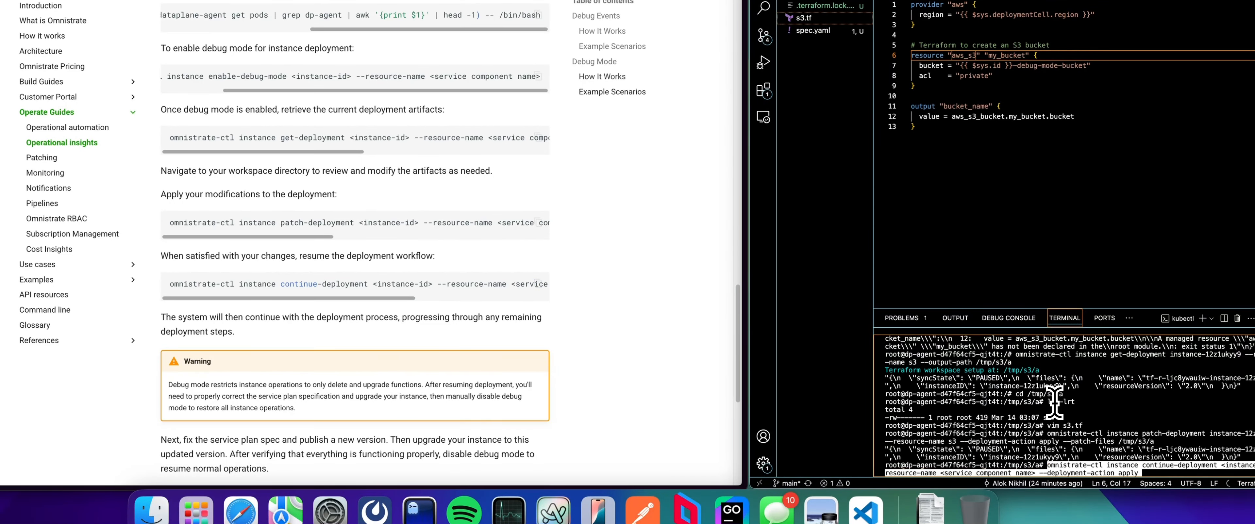